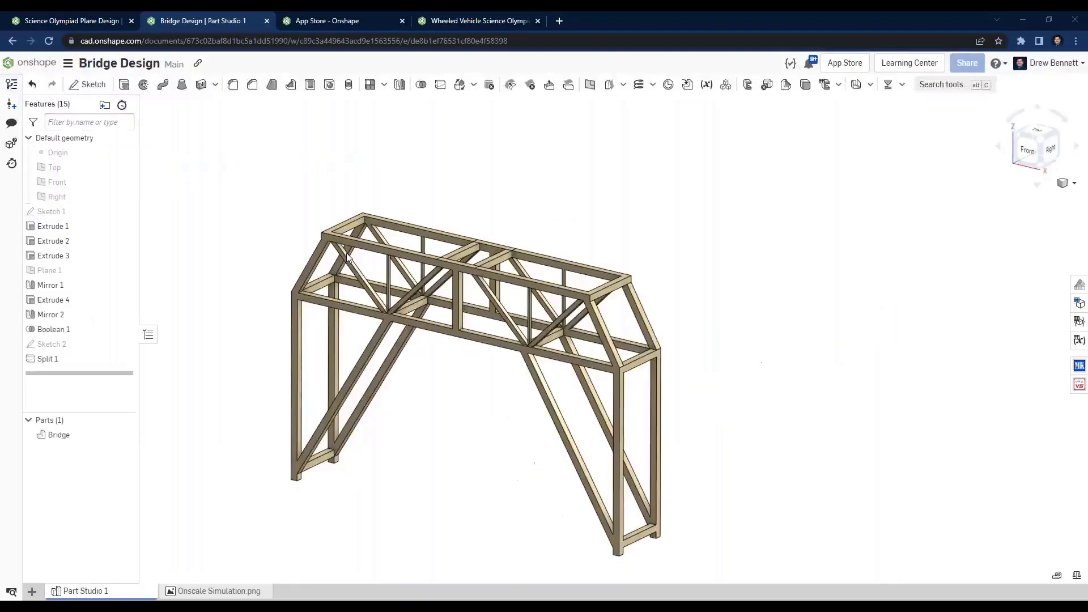
- Switch to the Wheeled Vehicle Science Olympiad document and review the features in the Aluminum Tube folder
left_click(442, 23)
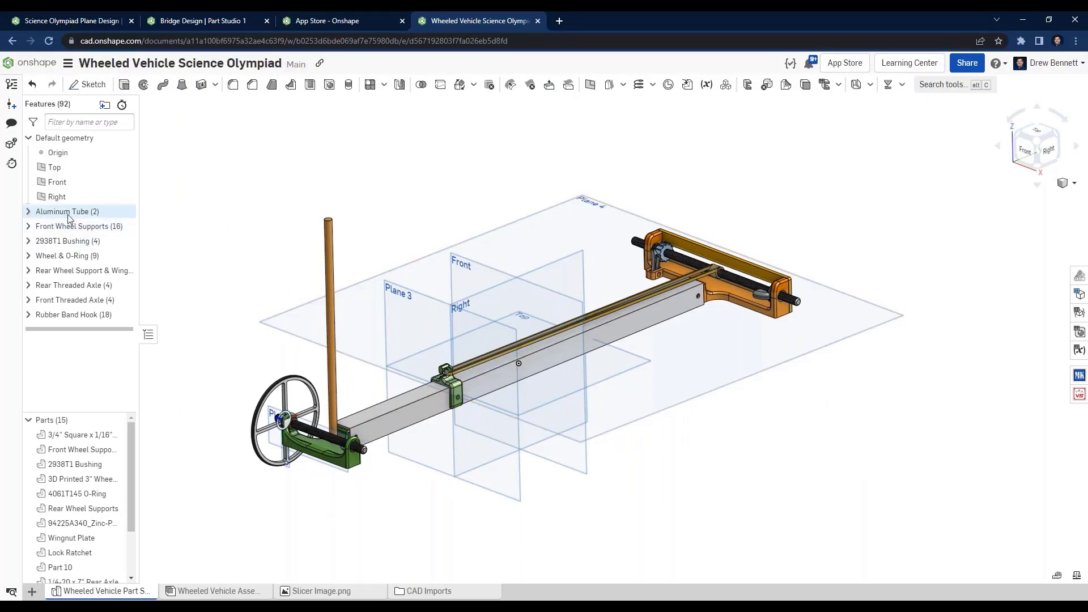
left_click(28, 212)
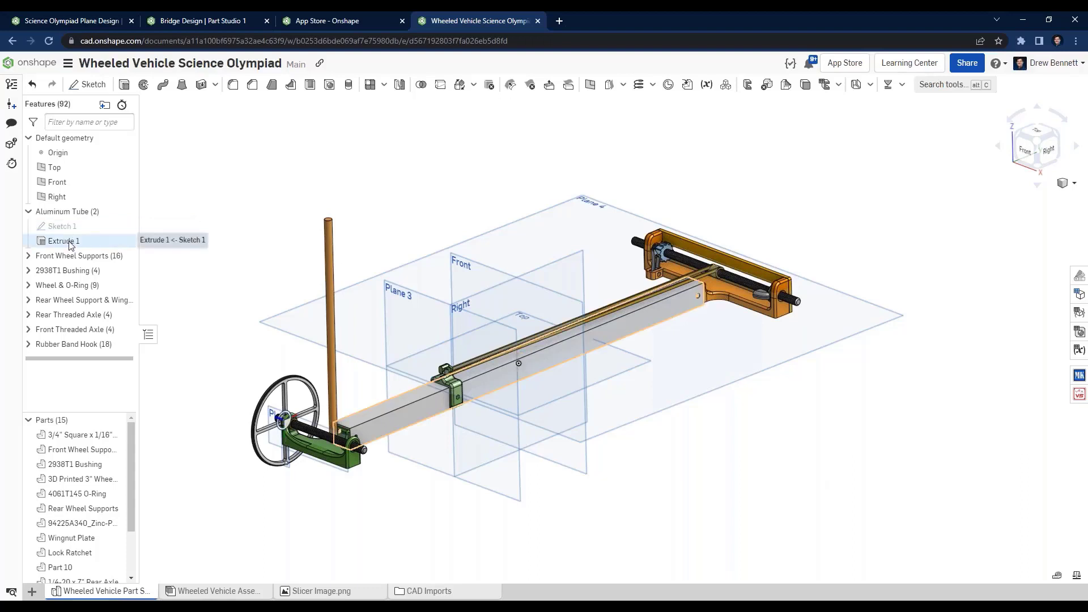
left_click(29, 256)
left_click(29, 257)
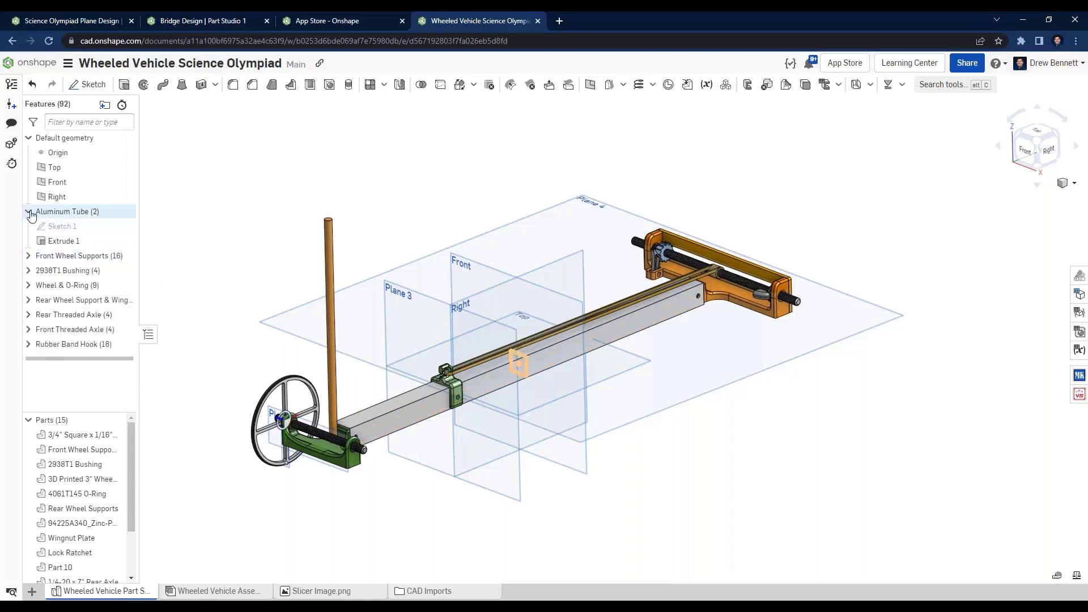
left_click(29, 212)
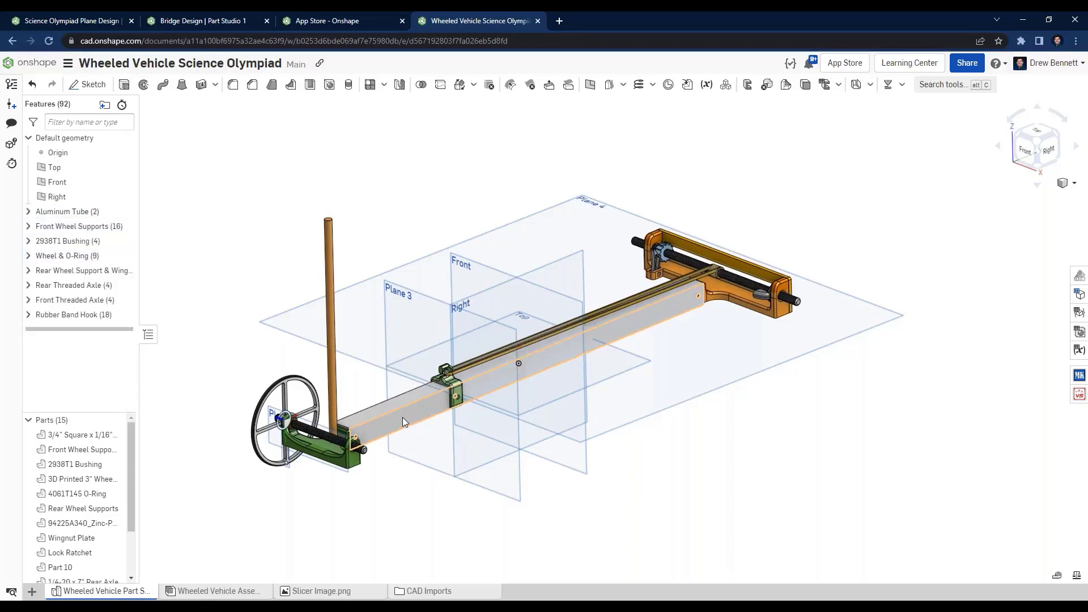
- Open the wheeled vehicle assembly and examine the rear wheels, their axle hardware and the overall chassis
left_click(198, 590)
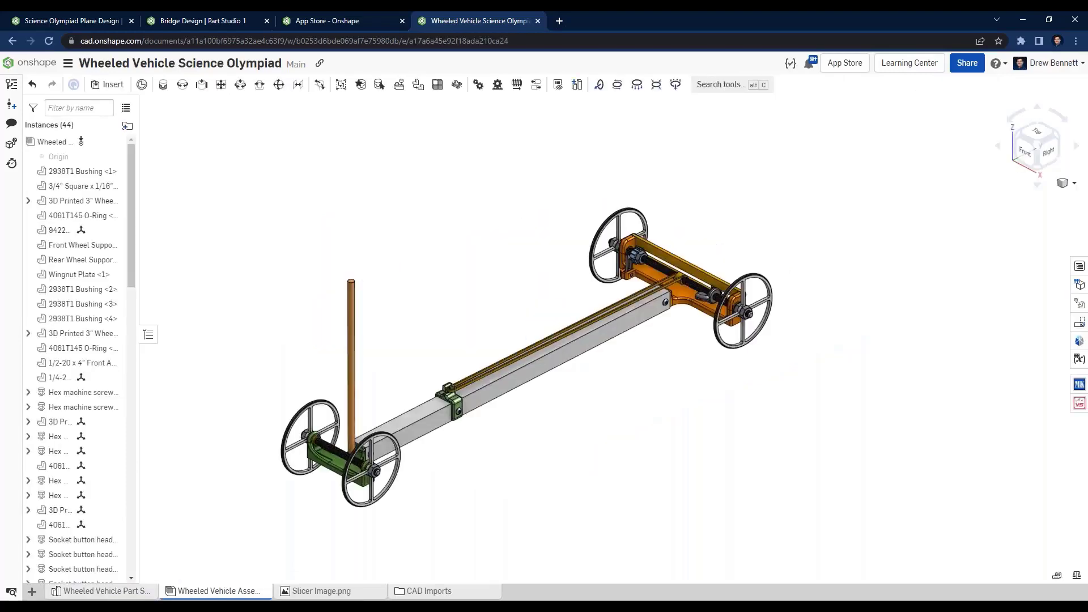
scroll(724, 231, "up", 2)
scroll(646, 391, "up", 3)
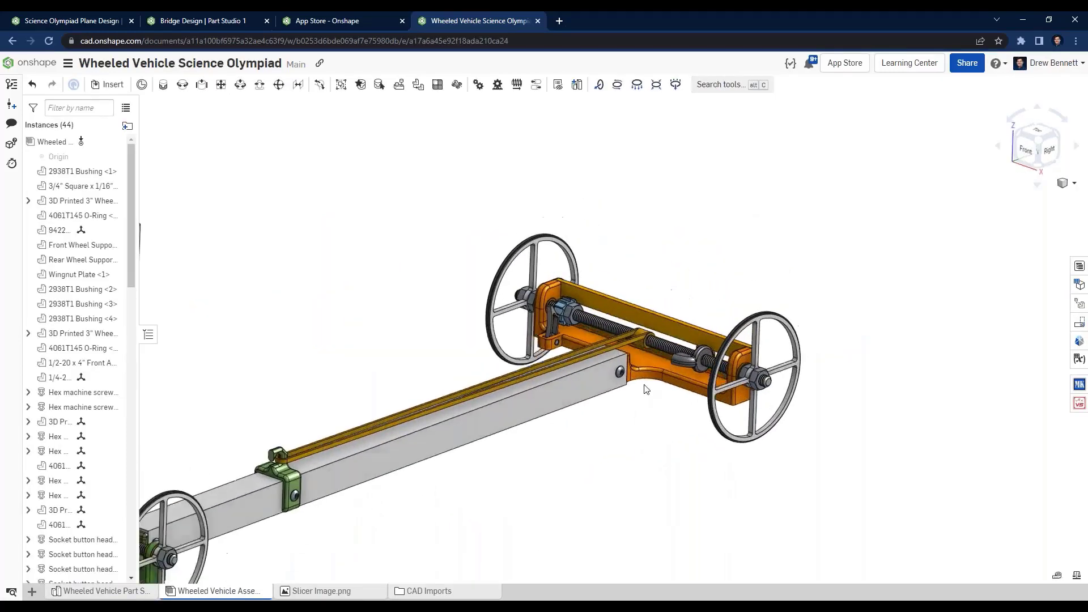
scroll(668, 367, "down", 5)
scroll(778, 352, "up", 5)
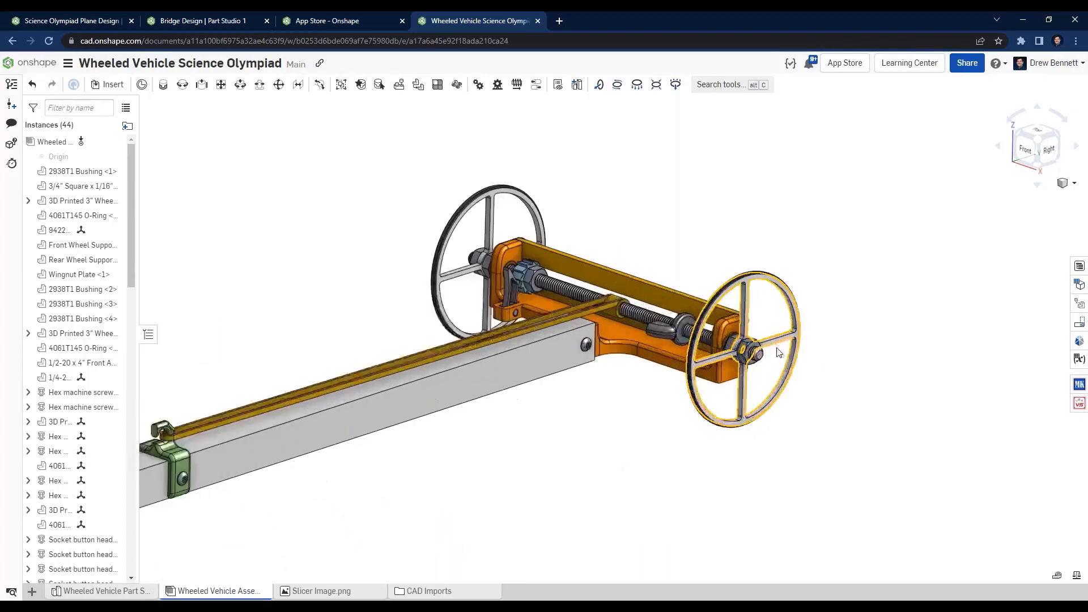
scroll(779, 350, "up", 5)
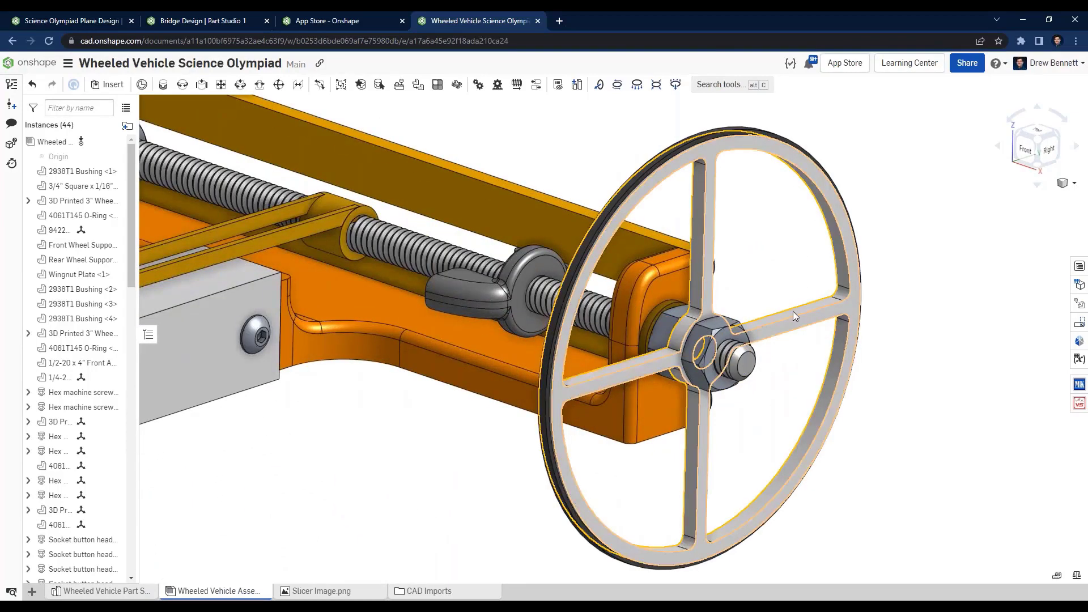
scroll(792, 311, "down", 3)
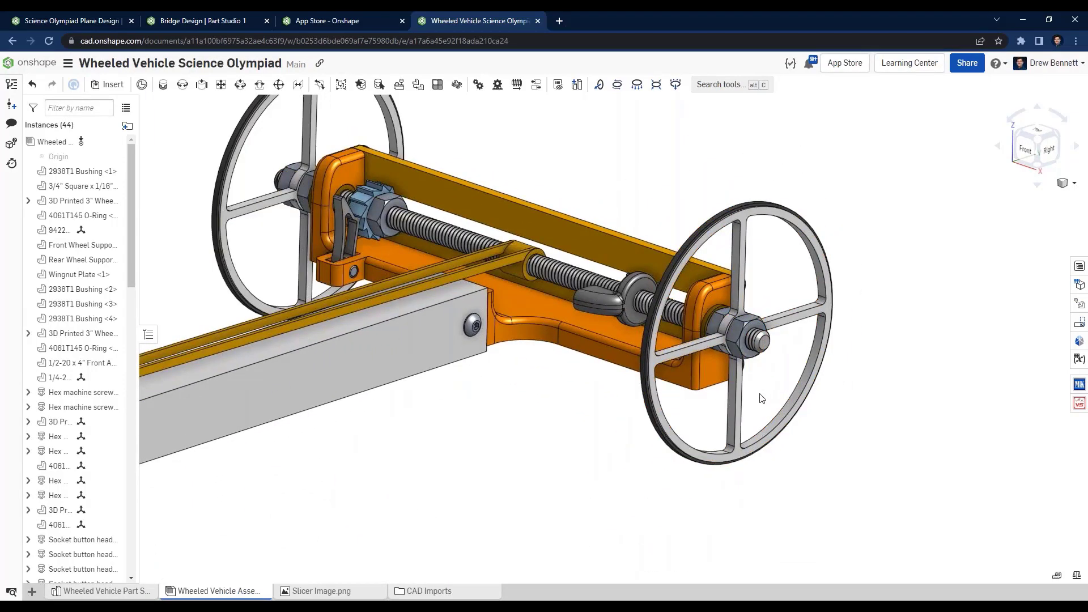
scroll(609, 381, "down", 3)
middle_click_drag(441, 405, 696, 355)
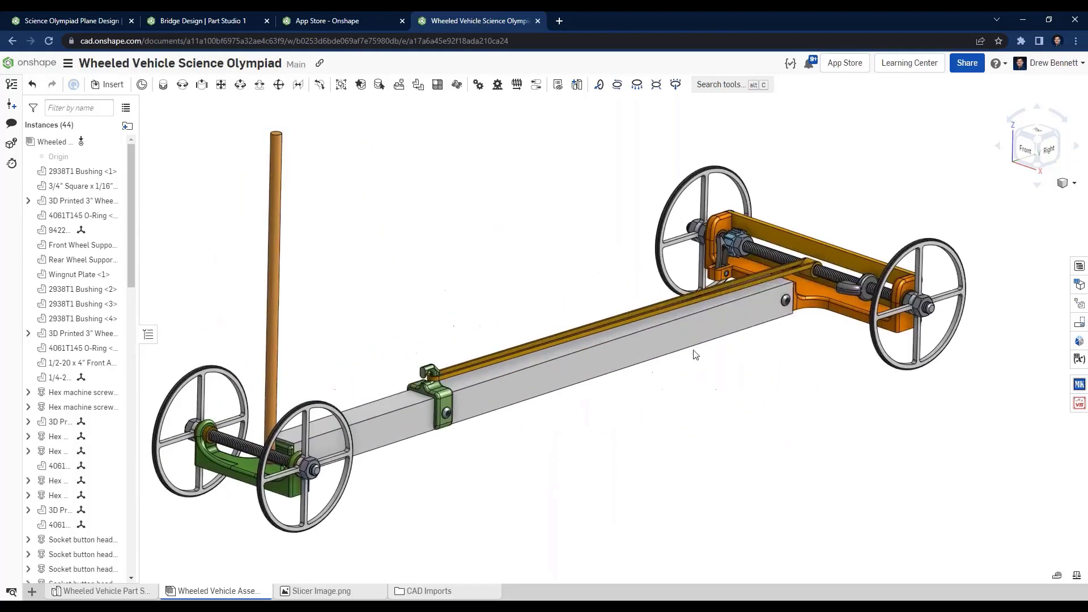
scroll(504, 363, "down", 2)
scroll(463, 379, "up", 3)
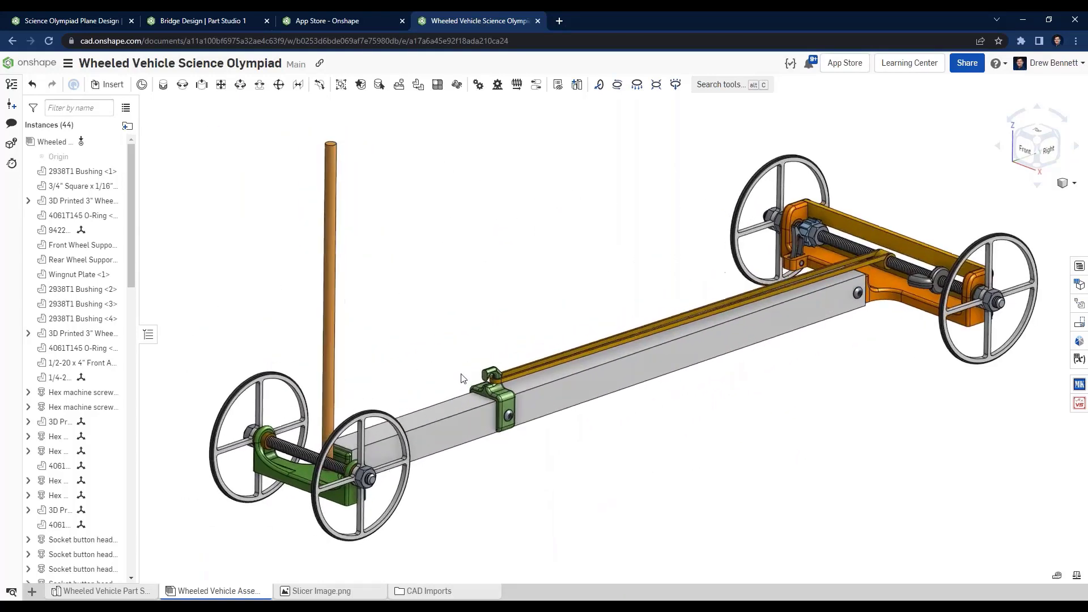
scroll(463, 379, "down", 3)
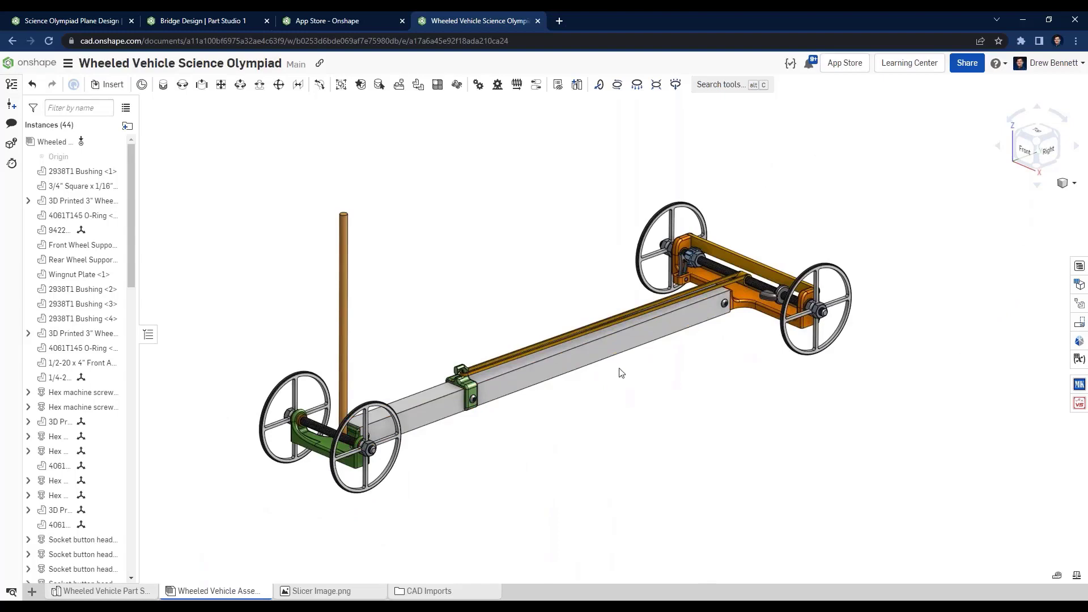
- Examine the ratchet gear and its locking pawl on the rear wheel support from the opposite side of the vehicle
right_click_drag(619, 373, 322, 379)
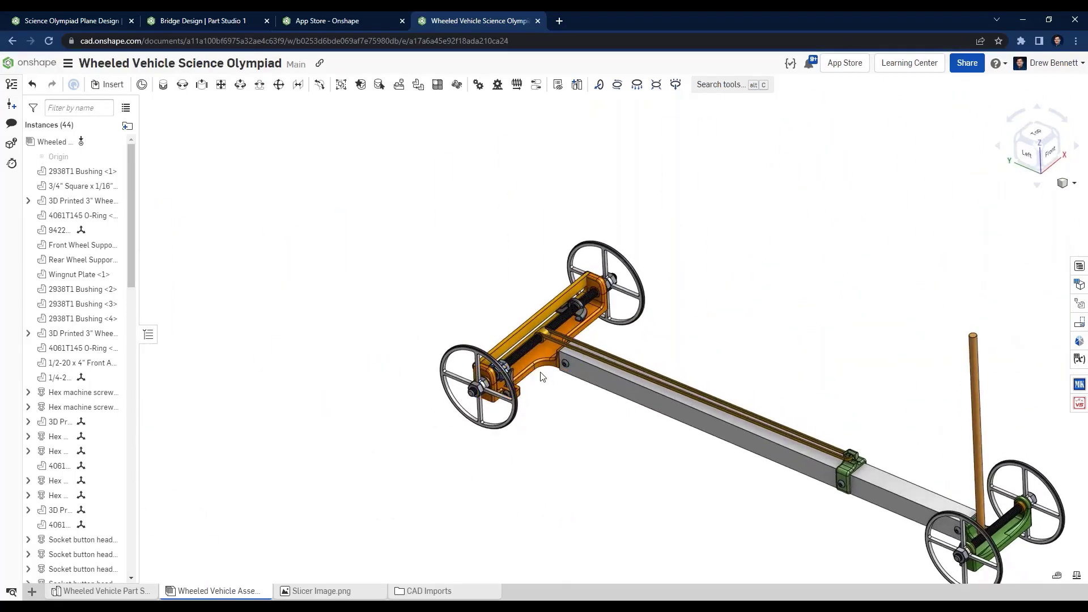
scroll(541, 376, "up", 5)
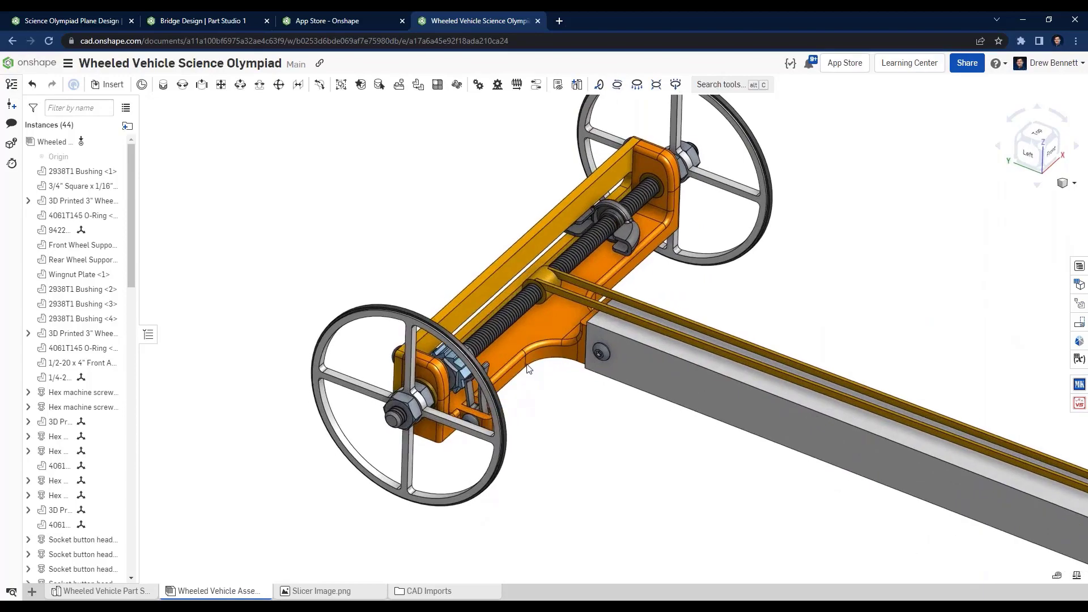
mouse_move(527, 364)
right_mouse_down()
mouse_move(528, 353)
mouse_move(519, 361)
right_mouse_up()
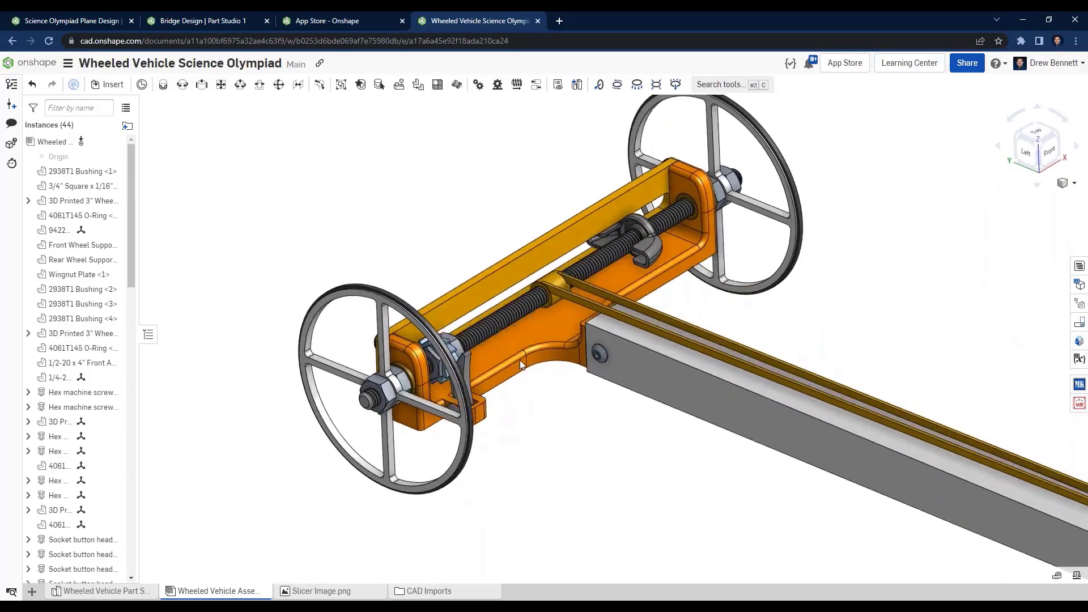
scroll(455, 367, "up", 3)
right_click_drag(451, 368, 506, 303)
scroll(450, 356, "up", 3)
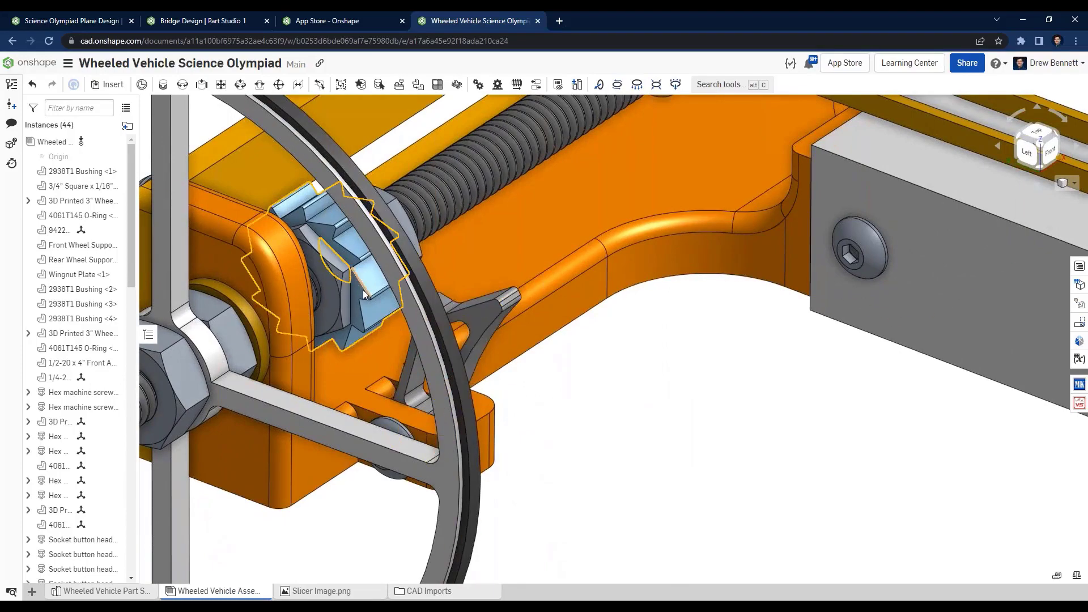
right_click_drag(375, 300, 355, 317)
scroll(450, 430, "up", 10)
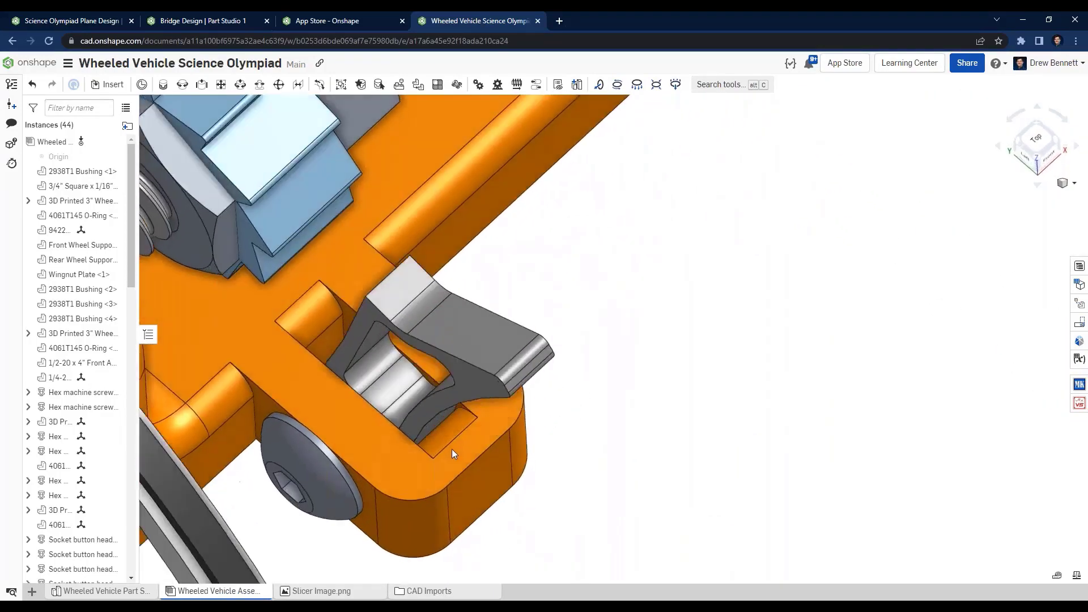
scroll(452, 449, "up", 3)
scroll(454, 448, "down", 5)
right_click_drag(455, 450, 445, 421)
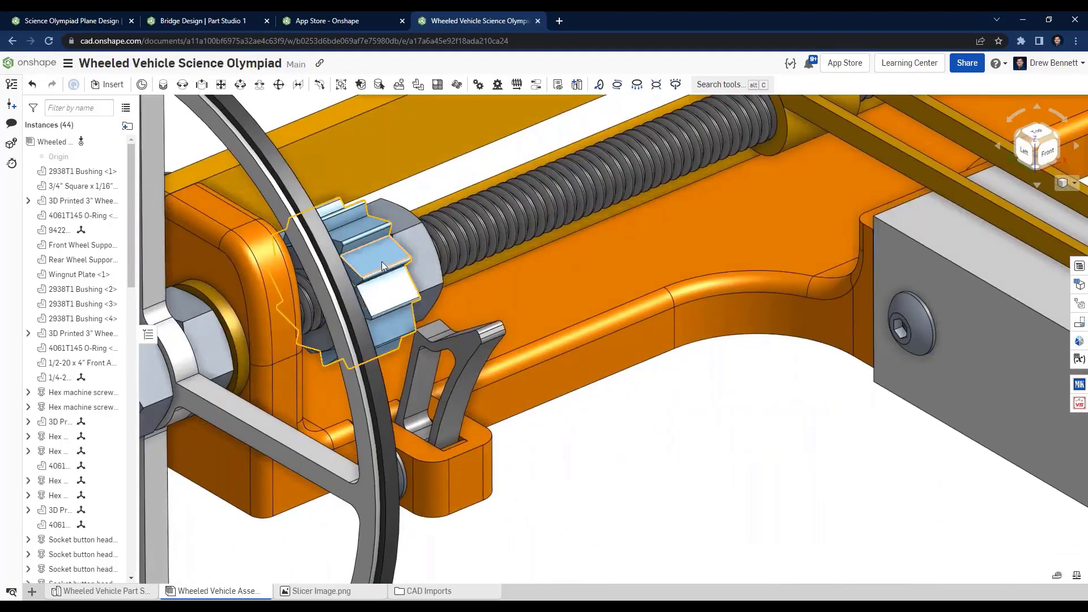
scroll(402, 371, "down", 8)
right_click_drag(459, 334, 413, 300)
scroll(664, 368, "down", 3)
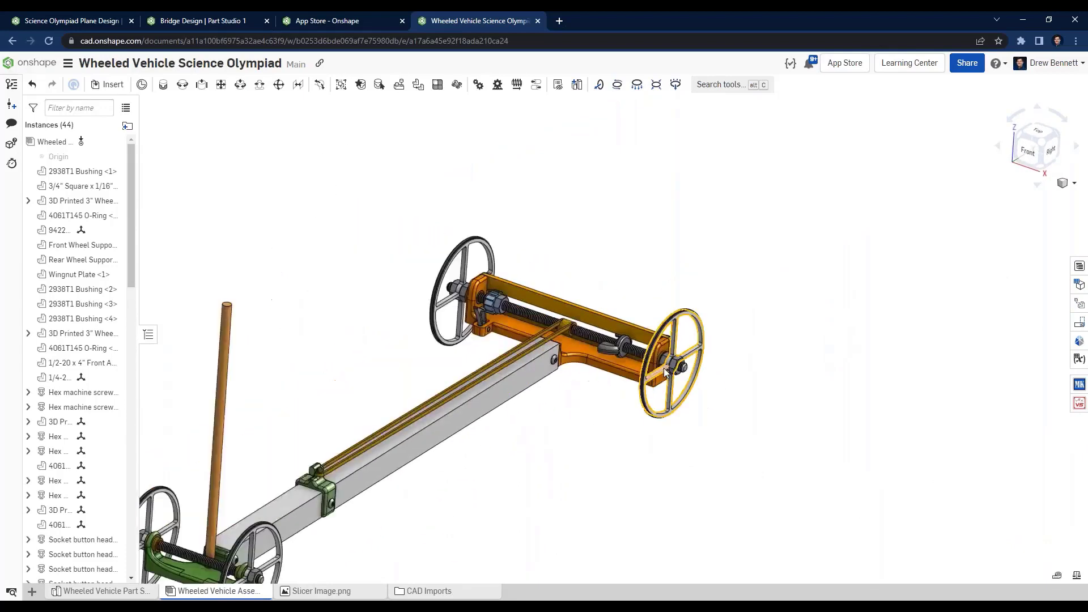
- Rotate the rear wheel so the wingnut travels along the threaded axle to the end of the rear wheel support
scroll(663, 372, "up", 8)
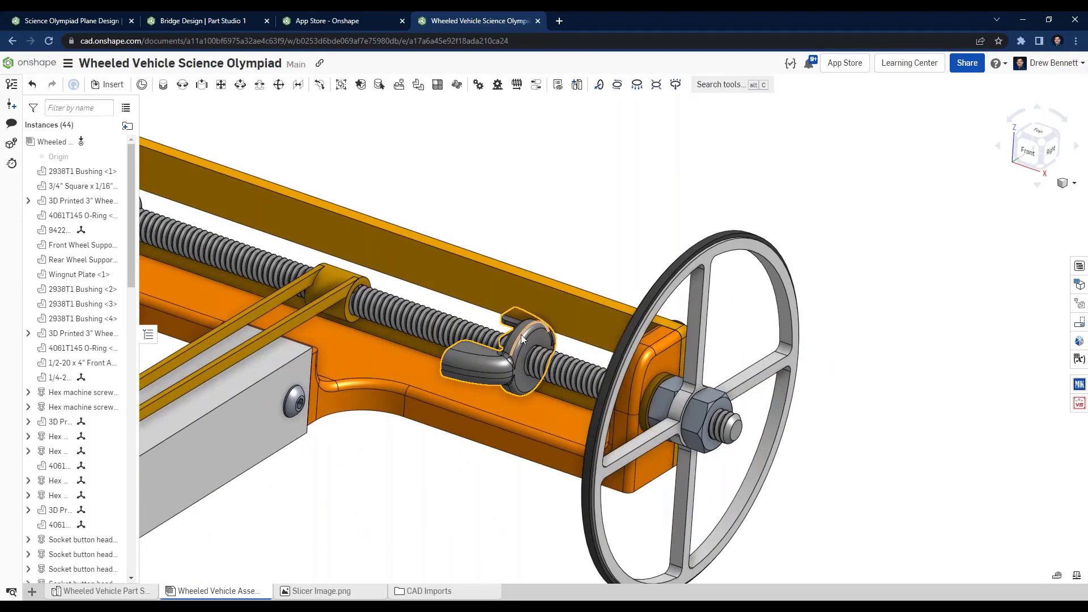
right_click_drag(521, 335, 714, 289)
left_click_drag(714, 289, 619, 283)
scroll(619, 288, "down", 3)
right_click_drag(643, 300, 621, 307)
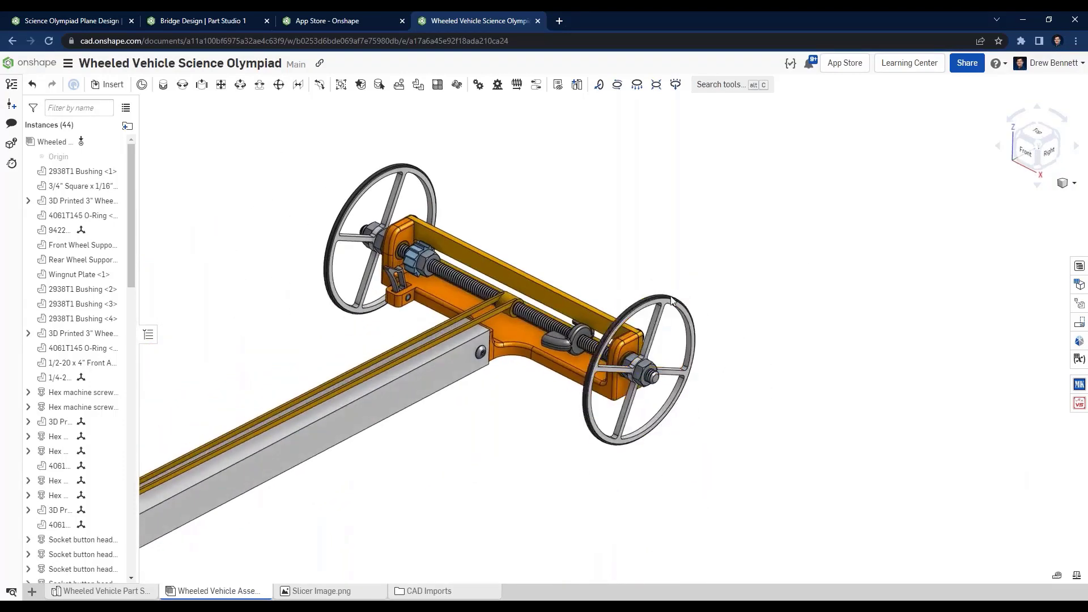
left_click_drag(622, 306, 562, 339)
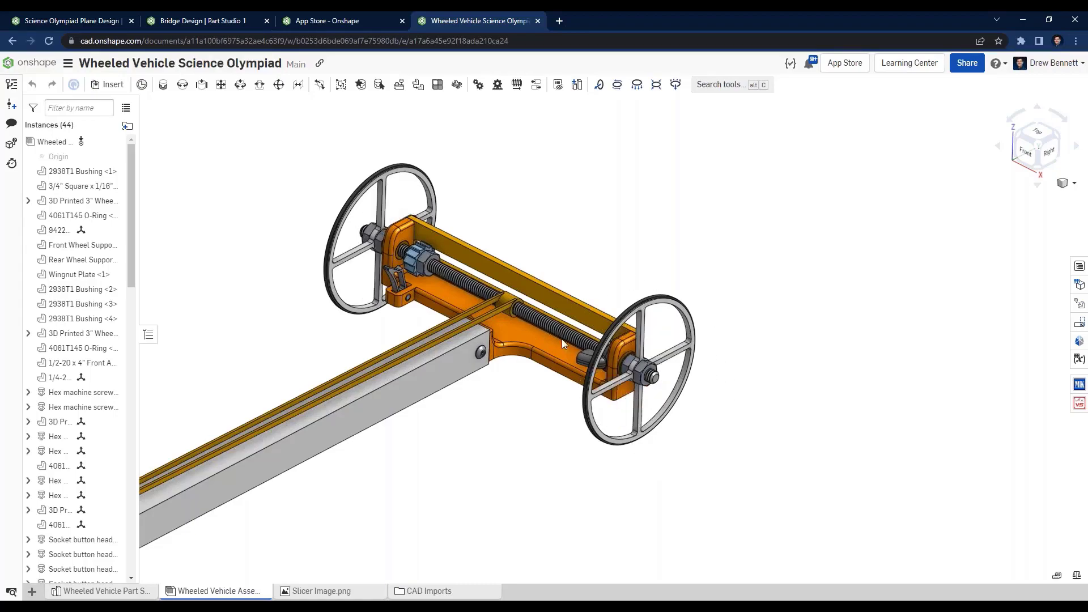
- Inspect how the wingnut sits against the end wall of the rear wheel support
right_click_drag(555, 409, 606, 423)
scroll(560, 269, "up", 6)
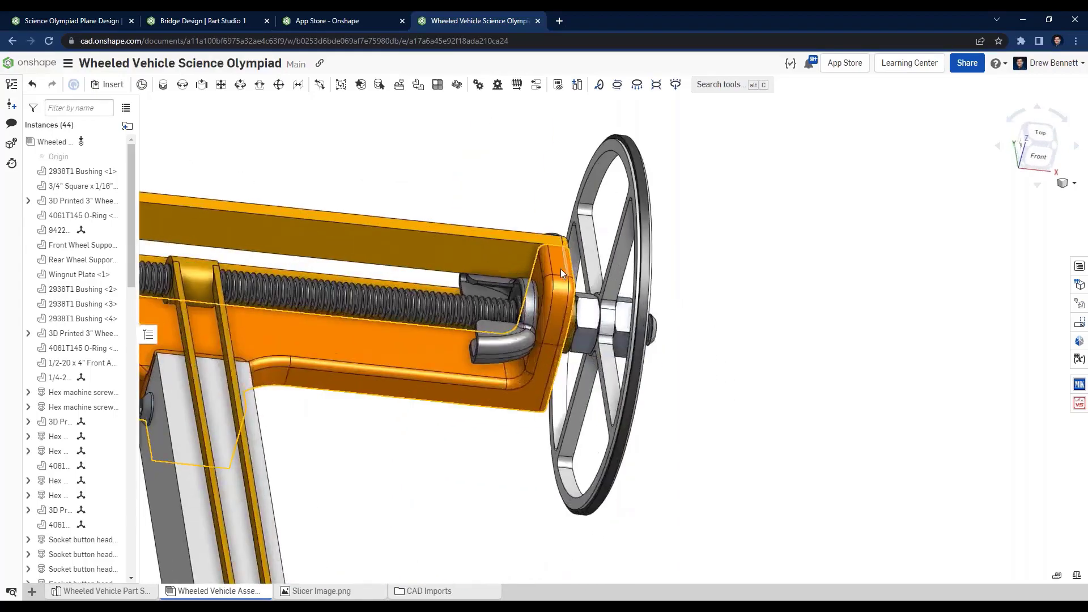
right_click_drag(539, 317, 679, 307)
scroll(538, 319, "down", 4)
scroll(630, 406, "down", 5)
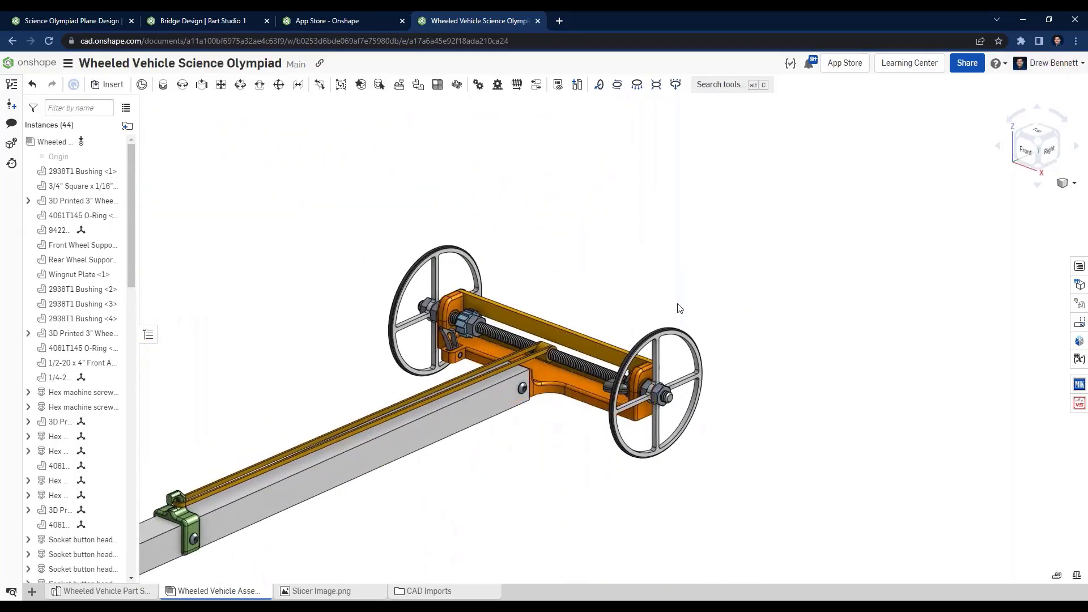
- Review the complete vehicle assembly, including the aluminum tube, rubber band hook and both axles
scroll(736, 335, "down", 5)
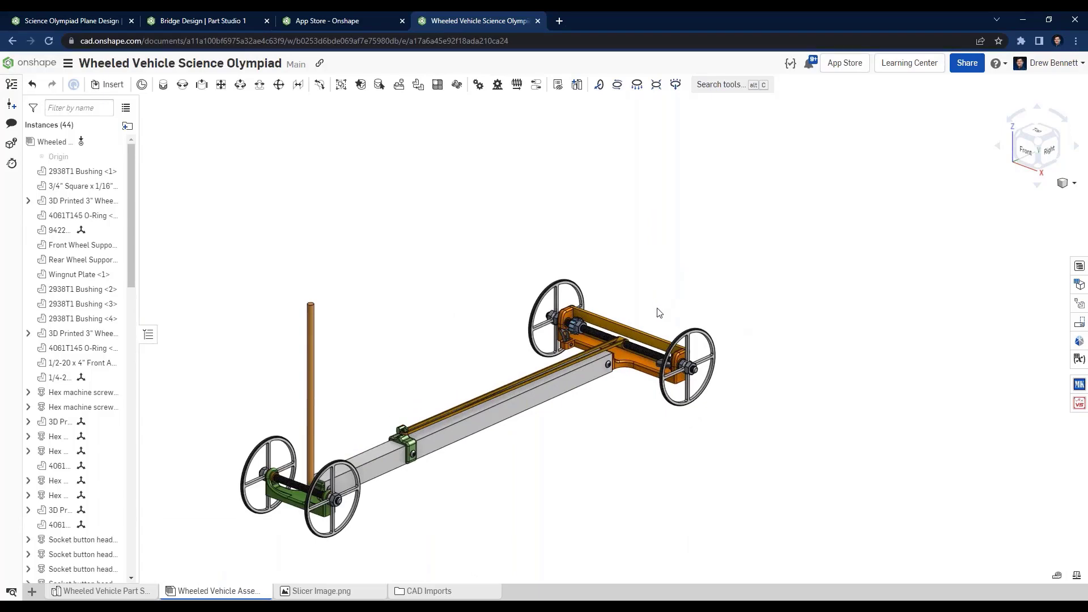
scroll(559, 453, "down", 2)
scroll(612, 401, "up", 3)
right_click_drag(538, 418, 518, 429)
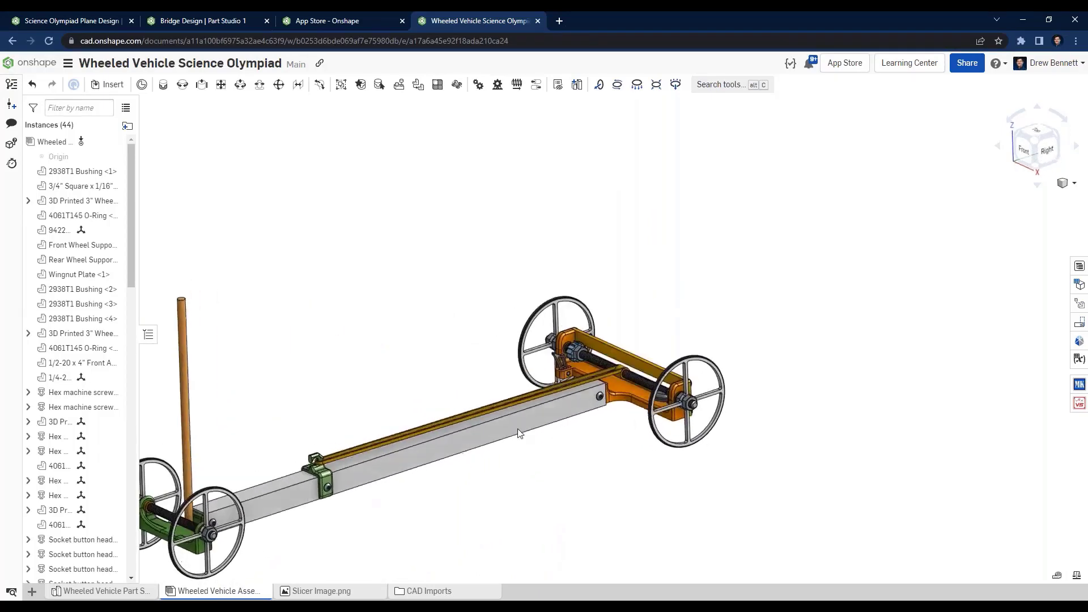
scroll(675, 323, "down", 2)
scroll(538, 418, "down", 2)
scroll(425, 451, "up", 5)
scroll(472, 440, "down", 1)
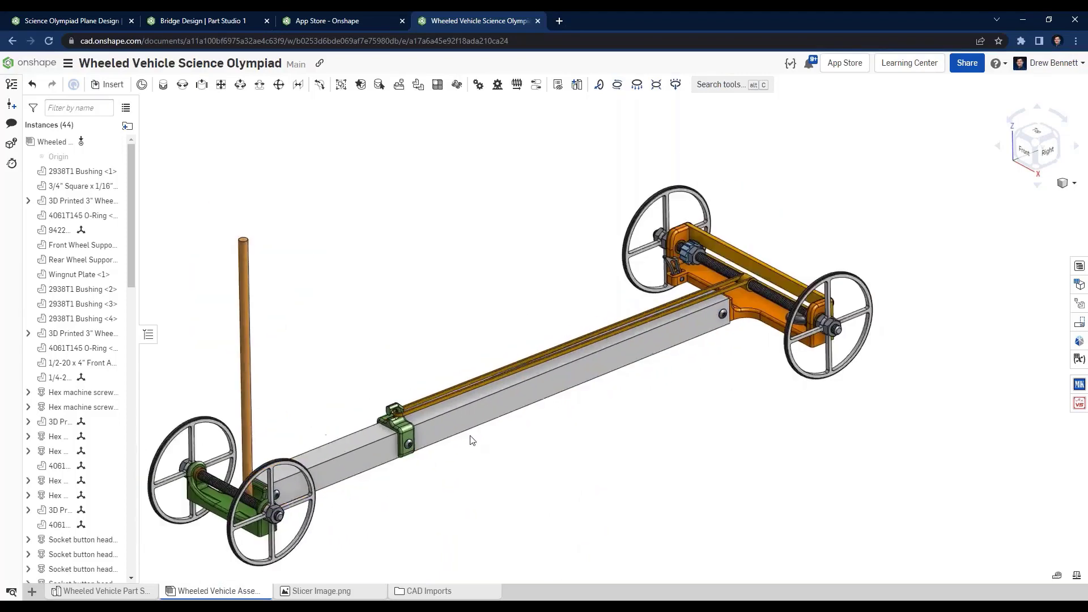
scroll(472, 437, "down", 1)
right_click_drag(502, 428, 504, 424)
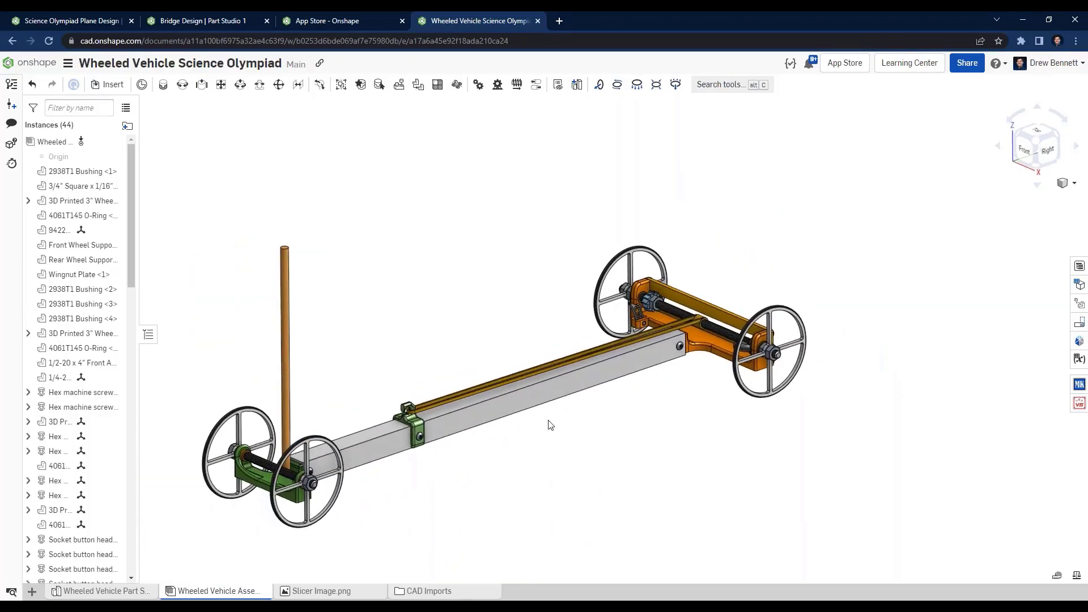